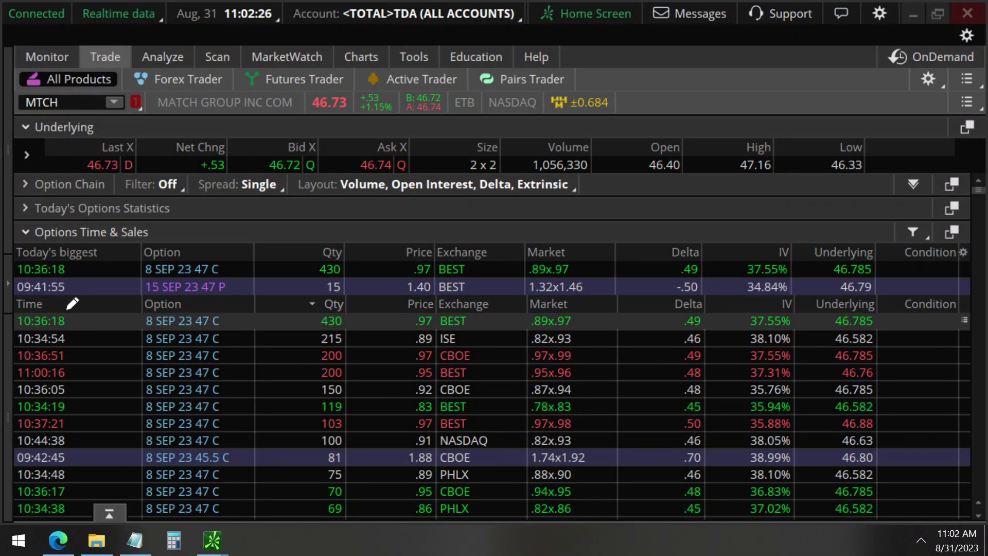
# Mark the 10:36:18 to 10:36:51 times, the option column in Options Time & Sales and the MTCH symbol, then clear the marks.
pyautogui.moveTo(59, 310)
pyautogui.mouseDown()
pyautogui.moveTo(83, 306)
pyautogui.moveTo(90, 367)
pyautogui.moveTo(20, 366)
pyautogui.moveTo(39, 308)
pyautogui.moveTo(77, 306)
pyautogui.mouseUp()
pyautogui.moveTo(77, 341)
pyautogui.mouseDown()
pyautogui.moveTo(121, 337)
pyautogui.moveTo(141, 491)
pyautogui.mouseUp()
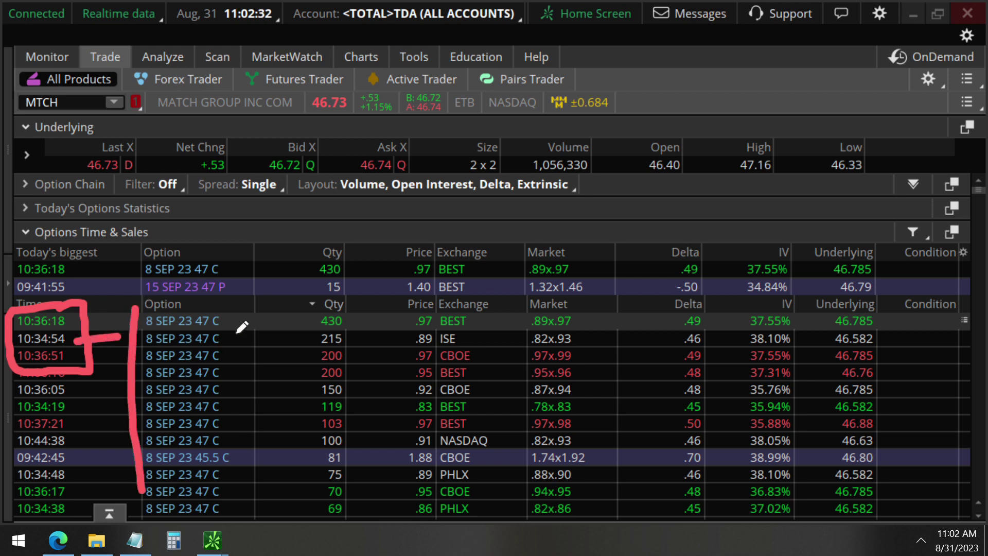
pyautogui.moveTo(251, 295); pyautogui.dragTo(250, 523)
pyautogui.moveTo(253, 466)
pyautogui.mouseDown()
pyautogui.moveTo(250, 123)
pyautogui.moveTo(72, 118)
pyautogui.moveTo(10, 91)
pyautogui.moveTo(77, 82)
pyautogui.moveTo(81, 116)
pyautogui.mouseUp()
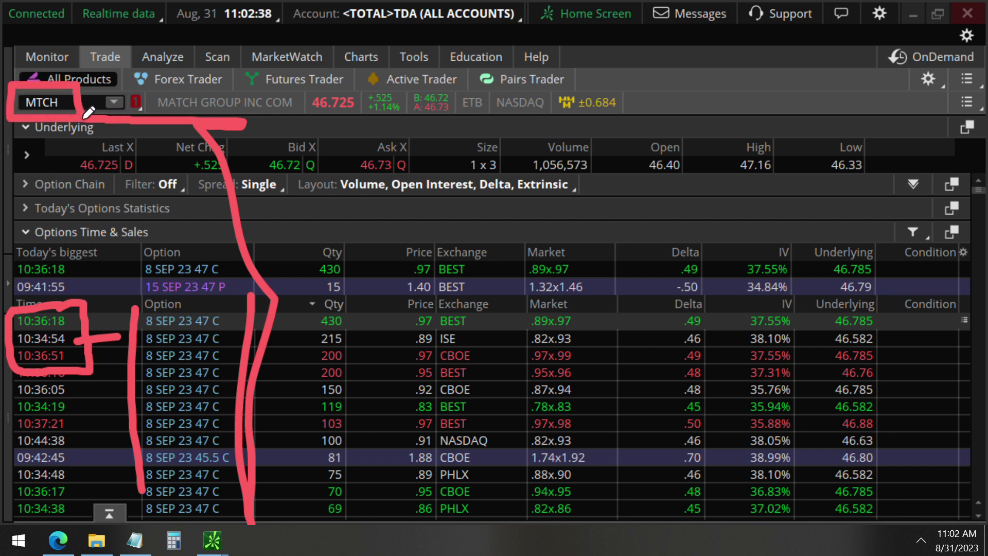
pyautogui.hotkey('ctrl', 'shift', '7')
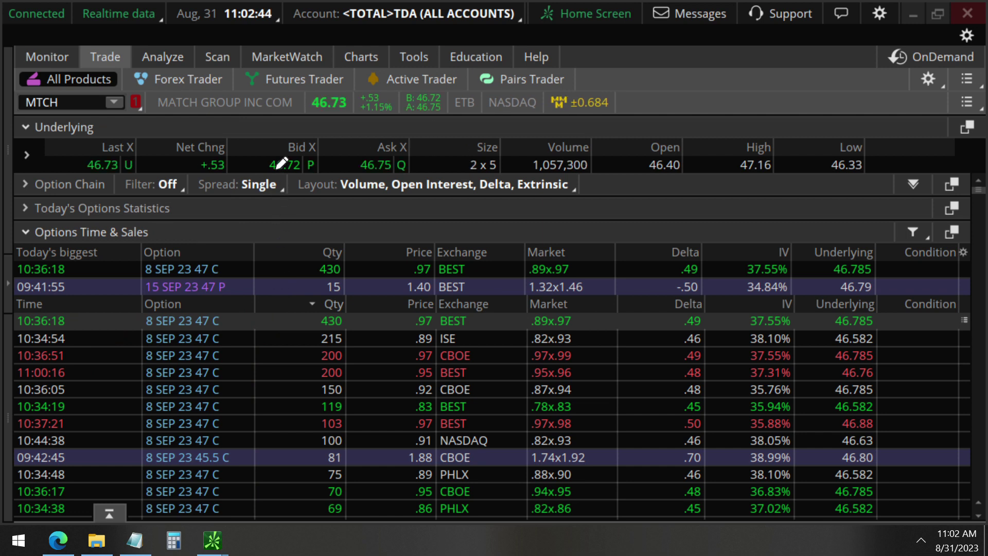
pyautogui.click(217, 57)
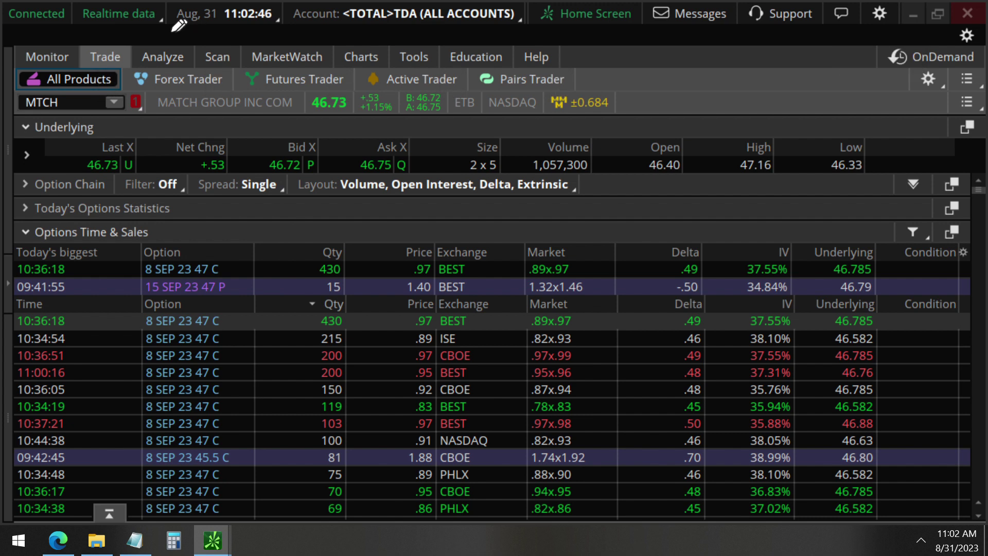
pyautogui.moveTo(146, 30); pyautogui.dragTo(334, 41)
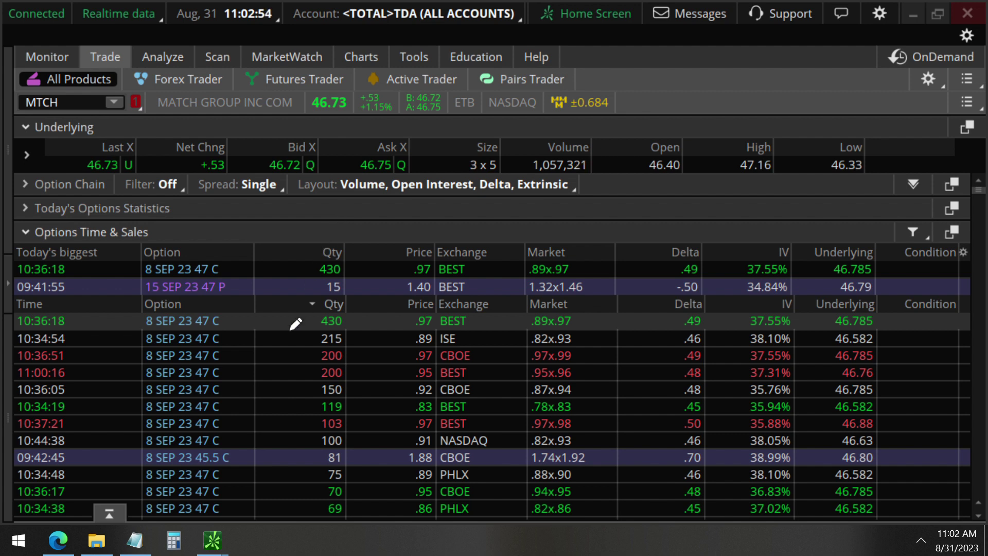
pyautogui.press('Escape')
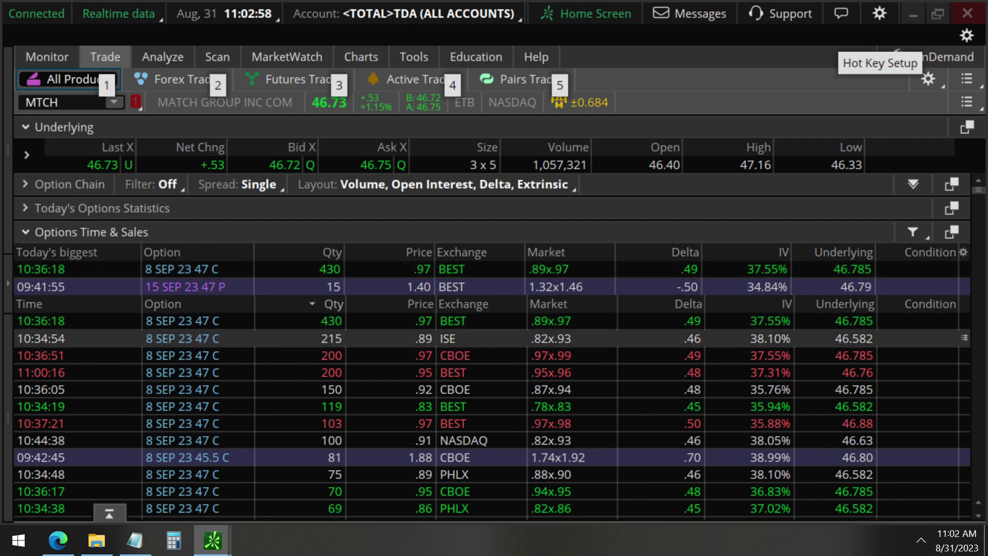
# Mark both sides of the option column in Options Time & Sales, then clear the marks.
pyautogui.moveTo(133, 310); pyautogui.dragTo(128, 478)
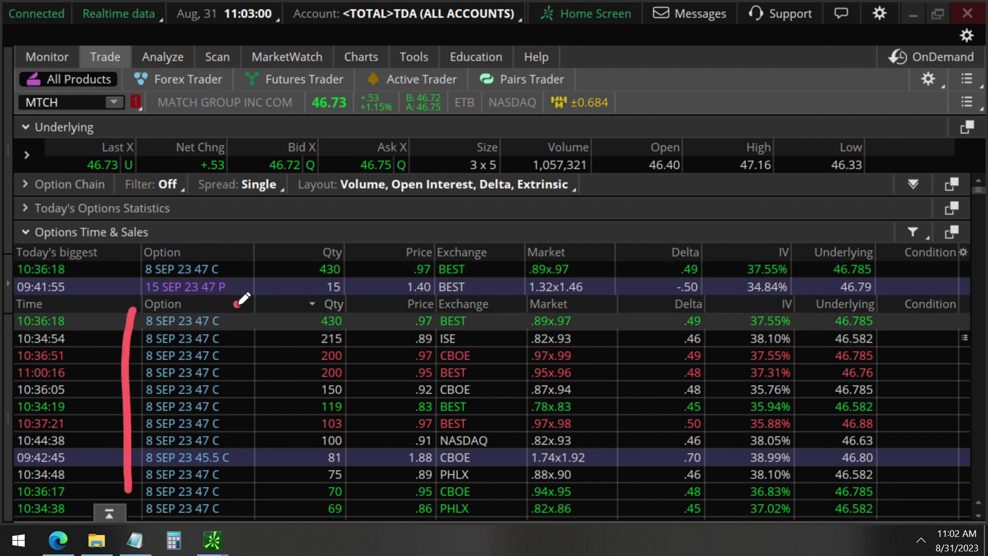
pyautogui.moveTo(237, 304); pyautogui.dragTo(233, 504)
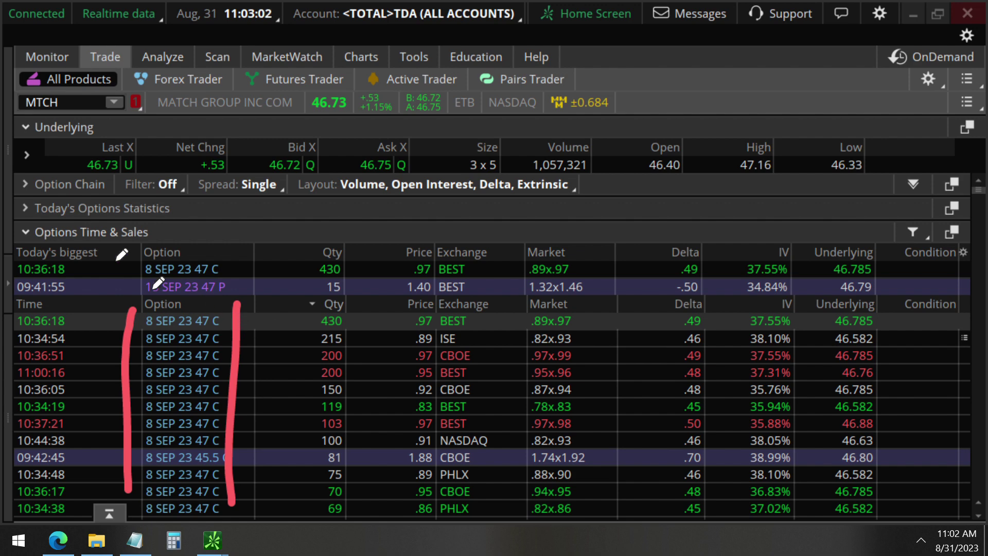
pyautogui.press('Escape')
# Expand the option chain's 8 SEP 23 expiration and bring the 47 strike into view.
pyautogui.click(70, 185)
pyautogui.click(64, 271)
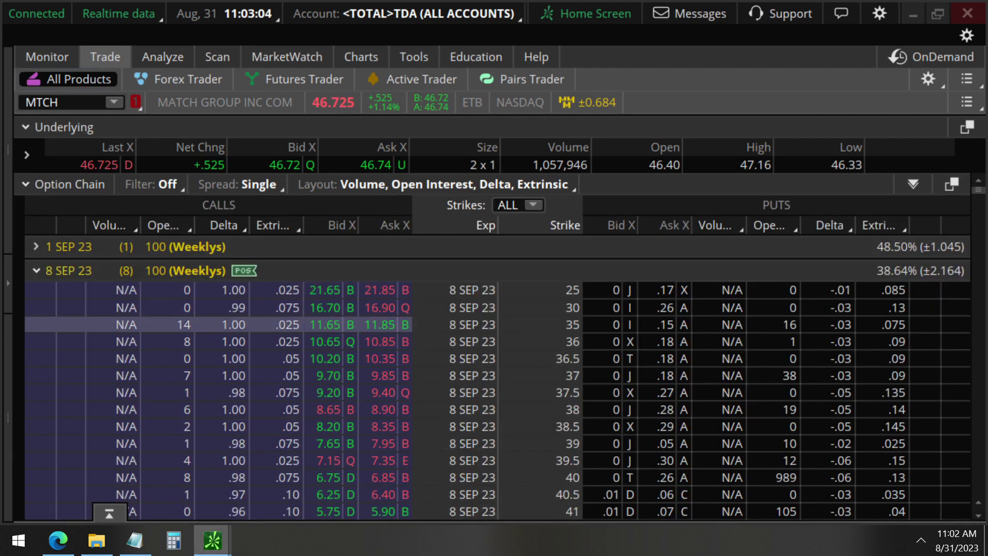
pyautogui.scroll(-5, 64, 310)
pyautogui.scroll(-4, 206, 309)
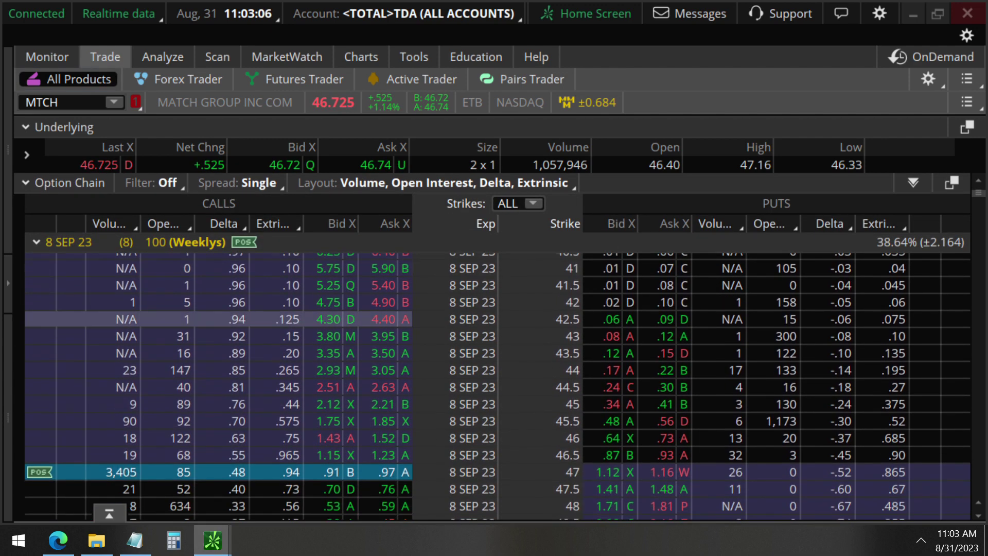
pyautogui.scroll(-3, 218, 281)
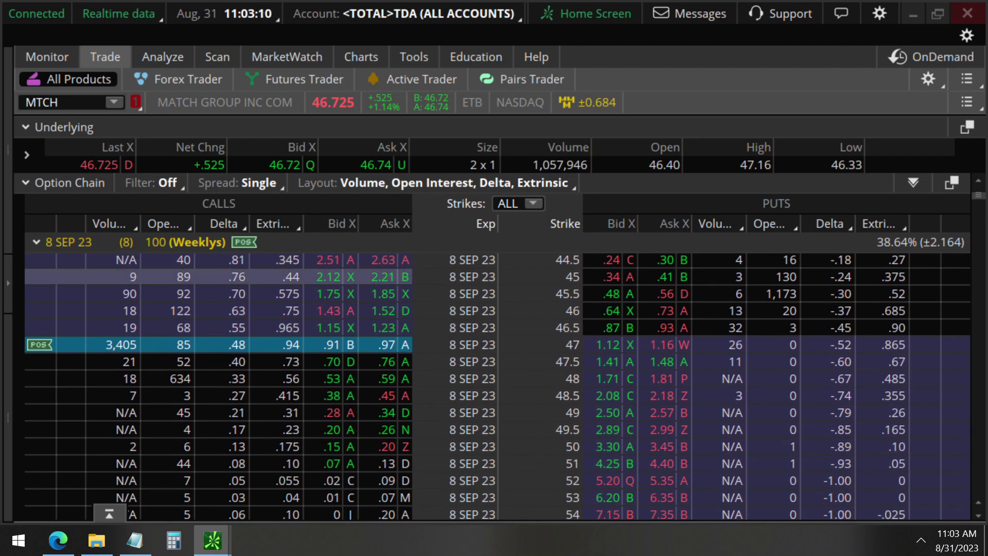
pyautogui.scroll(-2, 91, 282)
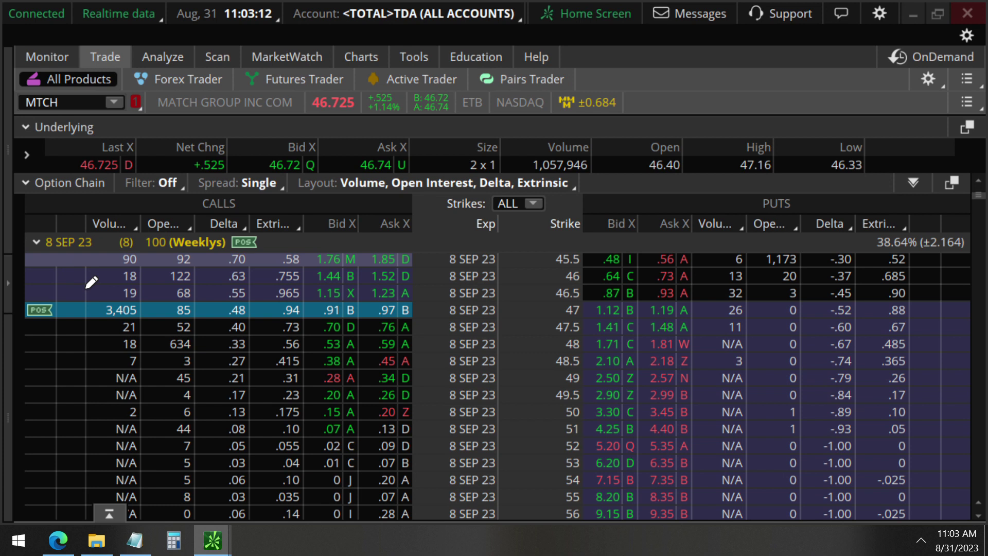
# Mark the volume and open interest of the 47 strike call, plus the open interest heading, then clear the marks.
pyautogui.moveTo(29, 296)
pyautogui.mouseDown()
pyautogui.moveTo(157, 293)
pyautogui.moveTo(156, 329)
pyautogui.moveTo(48, 331)
pyautogui.mouseUp()
pyautogui.moveTo(90, 294)
pyautogui.mouseDown()
pyautogui.moveTo(105, 325)
pyautogui.moveTo(162, 315)
pyautogui.moveTo(129, 290)
pyautogui.mouseUp()
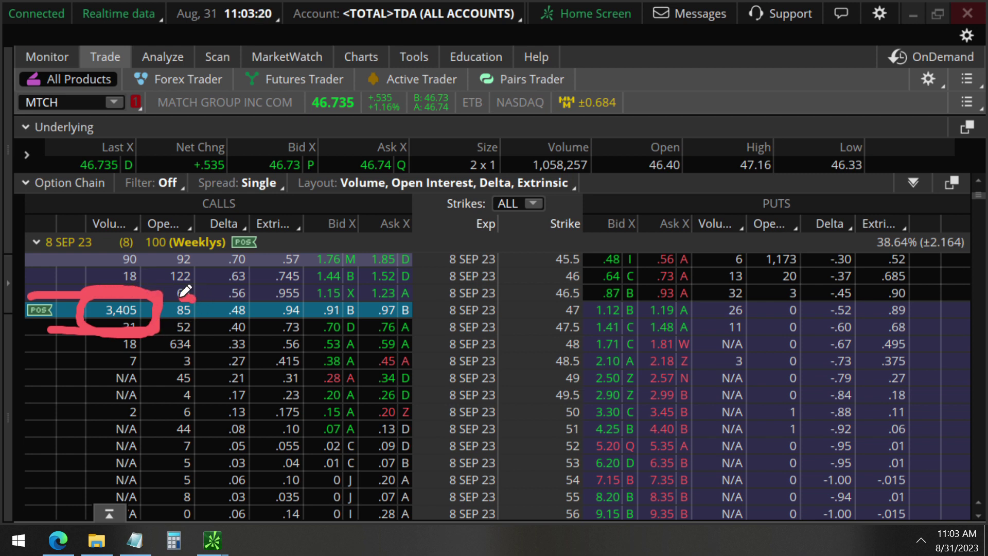
pyautogui.moveTo(185, 287)
pyautogui.mouseDown()
pyautogui.moveTo(181, 332)
pyautogui.moveTo(195, 292)
pyautogui.mouseUp()
pyautogui.moveTo(136, 236); pyautogui.dragTo(190, 235)
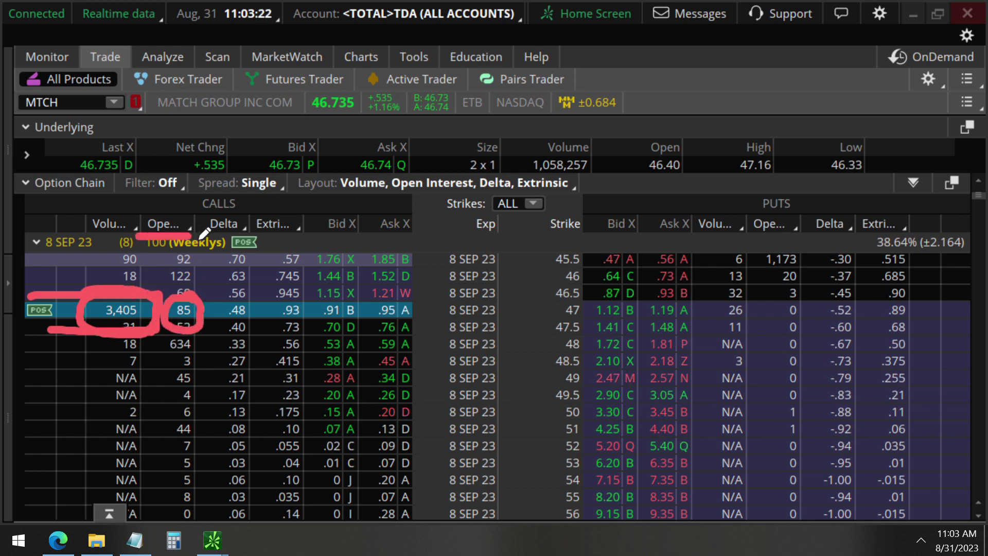
pyautogui.moveTo(204, 308)
pyautogui.mouseDown()
pyautogui.moveTo(566, 297)
pyautogui.moveTo(596, 318)
pyautogui.moveTo(188, 323)
pyautogui.mouseUp()
pyautogui.press('Escape')
# Create a single buy order for the MTCH 8 SEP 23 47 call and analyze it in the risk profile.
pyautogui.click(388, 310)
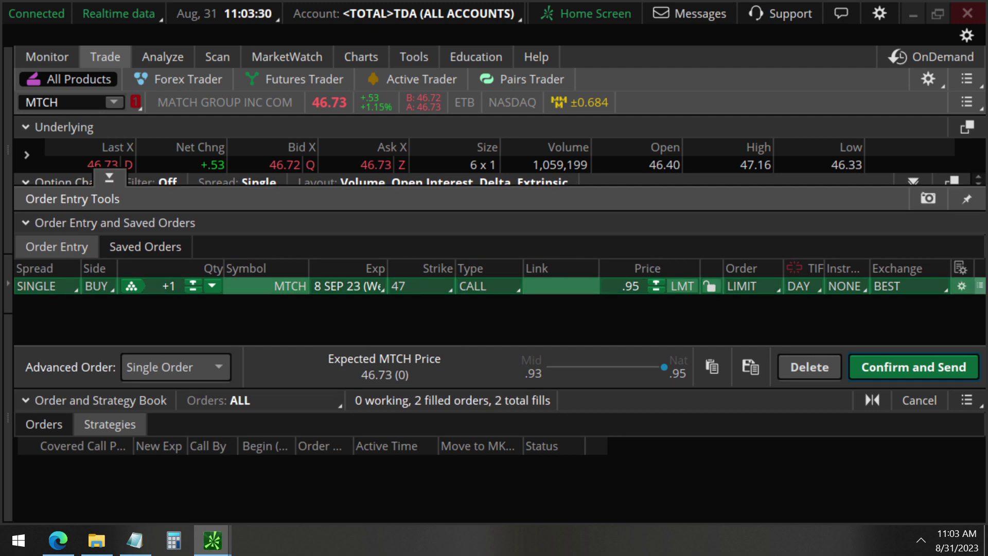
pyautogui.click(980, 286)
pyautogui.click(782, 220)
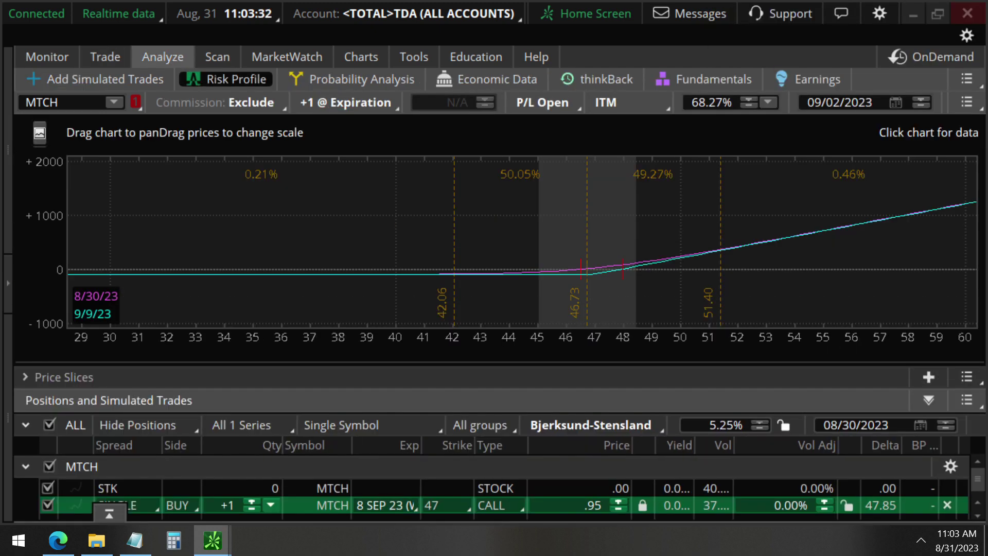
# Box the current stock price on the risk profile and draw an arrow along the rising profit line, then clear the marks.
pyautogui.hotkey('ctrl', '2')
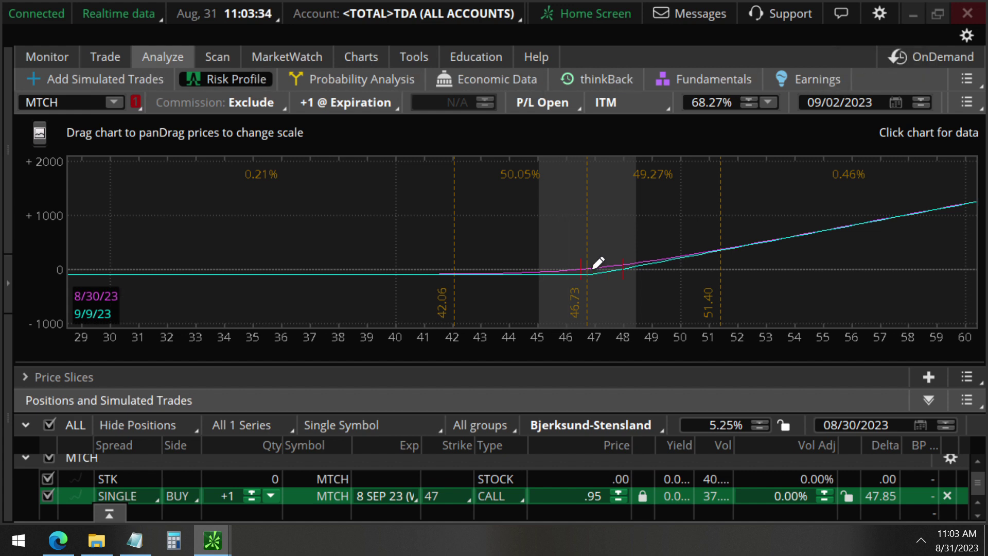
pyautogui.moveTo(572, 242)
pyautogui.mouseDown()
pyautogui.moveTo(626, 238)
pyautogui.moveTo(546, 332)
pyautogui.moveTo(608, 249)
pyautogui.moveTo(615, 267)
pyautogui.moveTo(751, 207)
pyautogui.moveTo(793, 249)
pyautogui.mouseUp()
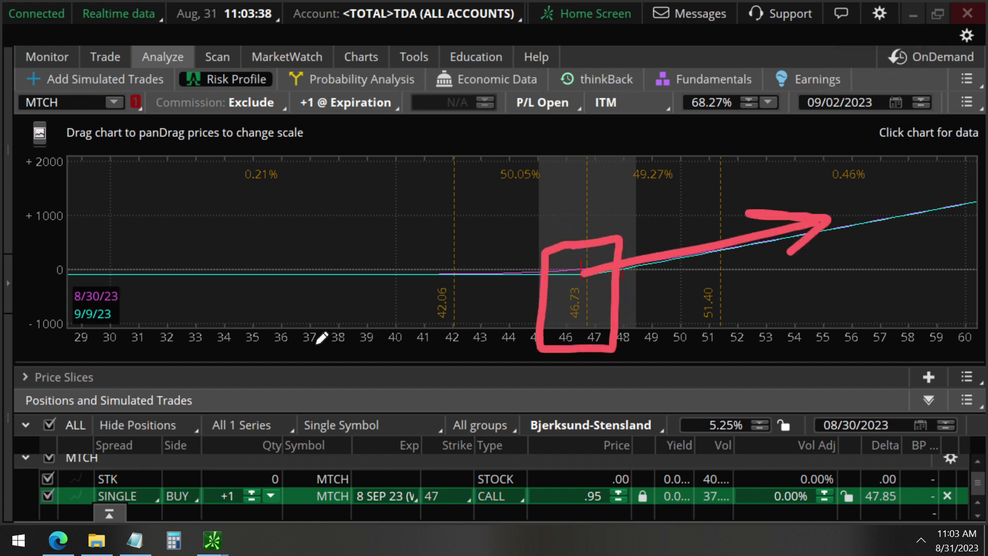
pyautogui.press('Escape')
# Expand the price slices to mark the delta at the $0 offset, then collapse them.
pyautogui.click(49, 377)
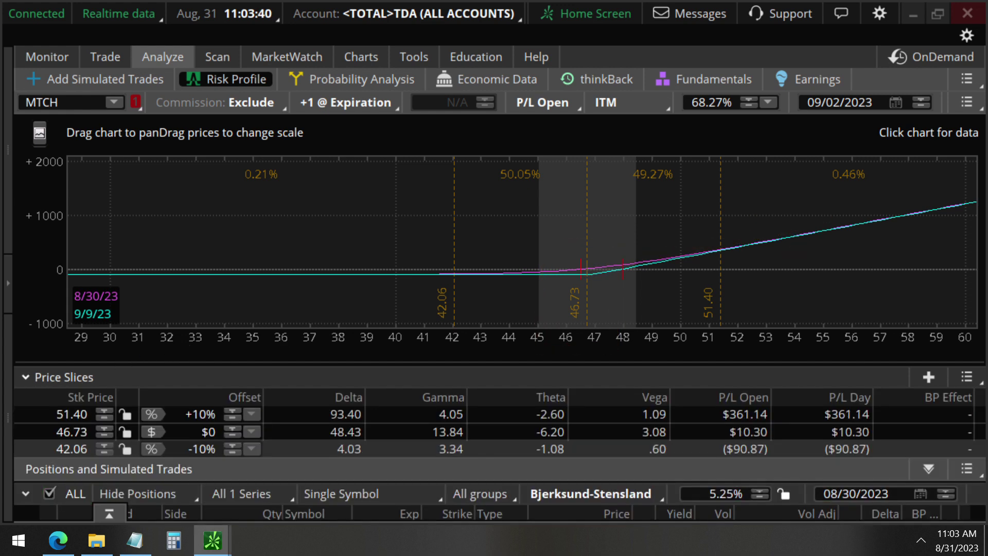
pyautogui.press('ctrl')
pyautogui.moveTo(316, 436)
pyautogui.mouseDown()
pyautogui.moveTo(390, 428)
pyautogui.moveTo(324, 412)
pyautogui.moveTo(325, 436)
pyautogui.mouseUp()
pyautogui.press('Escape')
pyautogui.click(85, 378)
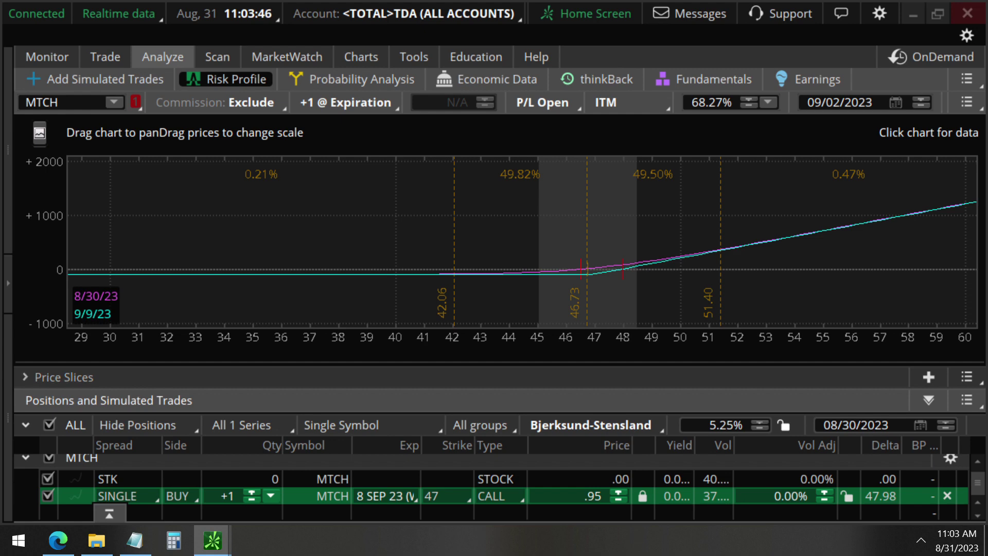
# Return to the MTCH option chain and mark the current stock price and the 47 call strike.
pyautogui.click(106, 57)
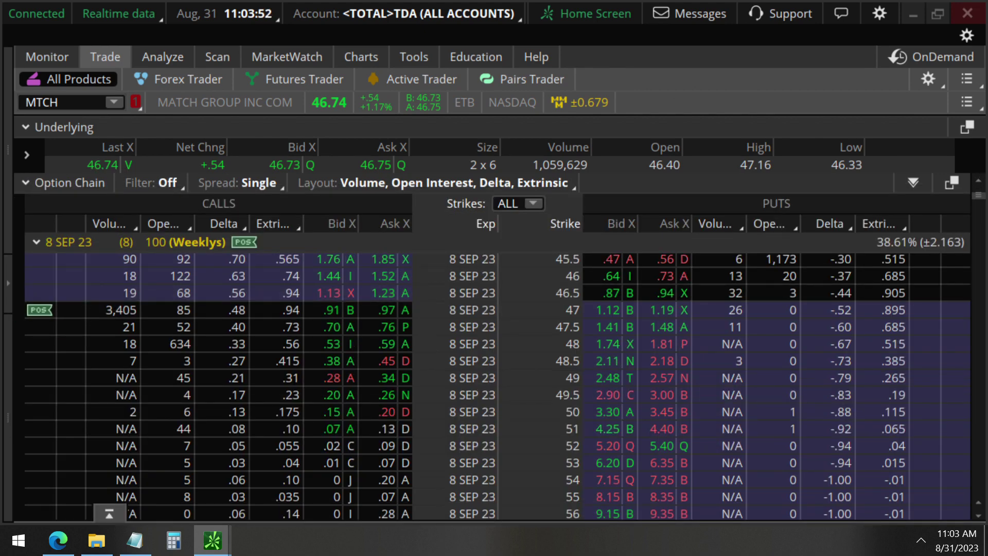
pyautogui.press('alt')
pyautogui.moveTo(315, 107)
pyautogui.mouseDown()
pyautogui.moveTo(350, 123)
pyautogui.moveTo(361, 90)
pyautogui.moveTo(312, 79)
pyautogui.moveTo(315, 119)
pyautogui.mouseUp()
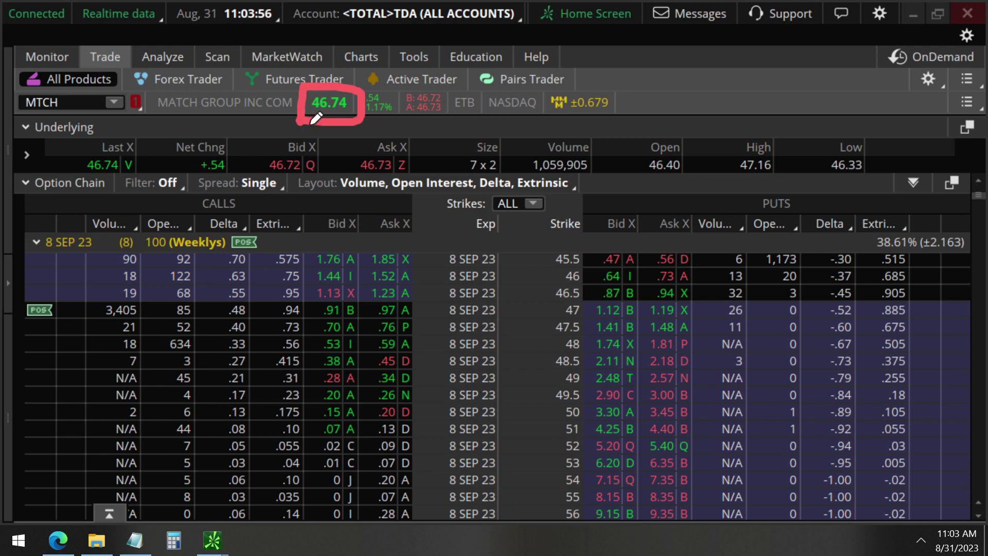
pyautogui.moveTo(538, 311)
pyautogui.mouseDown()
pyautogui.moveTo(587, 307)
pyautogui.moveTo(541, 303)
pyautogui.mouseUp()
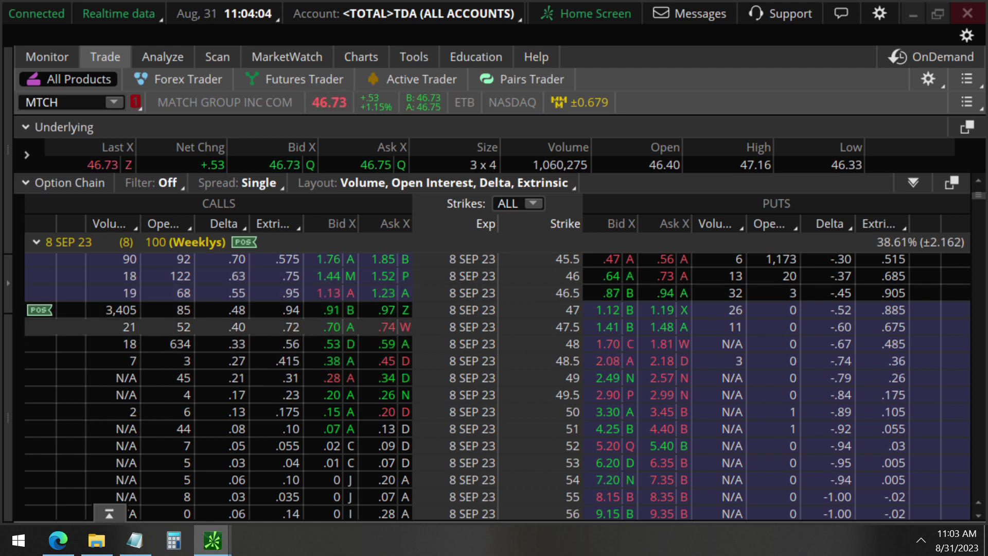
# Collapse the option chain and mark the price of the 10:36:18 trade in Options Time & Sales.
pyautogui.click(174, 541)
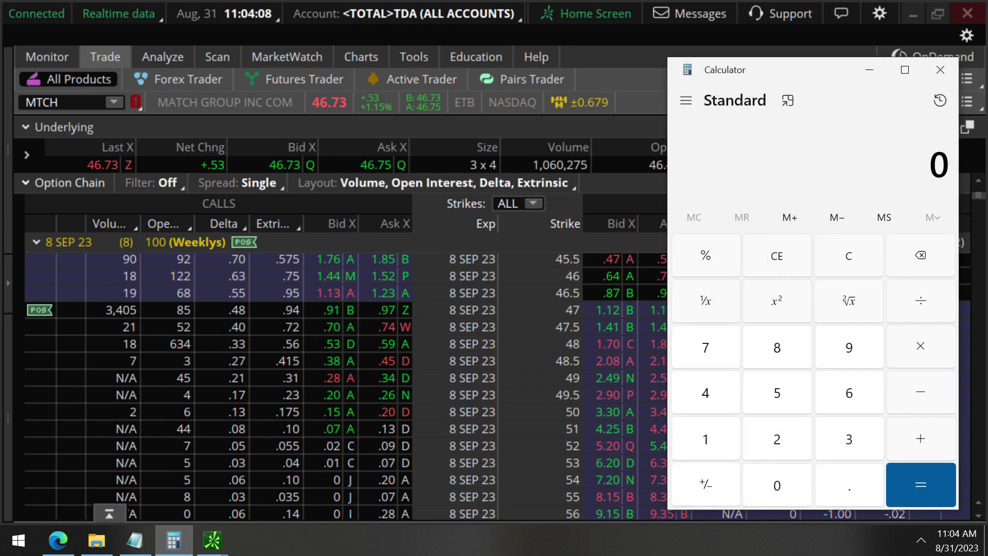
pyautogui.click(48, 183)
pyautogui.moveTo(402, 313)
pyautogui.mouseDown()
pyautogui.moveTo(414, 307)
pyautogui.moveTo(449, 330)
pyautogui.moveTo(409, 304)
pyautogui.mouseUp()
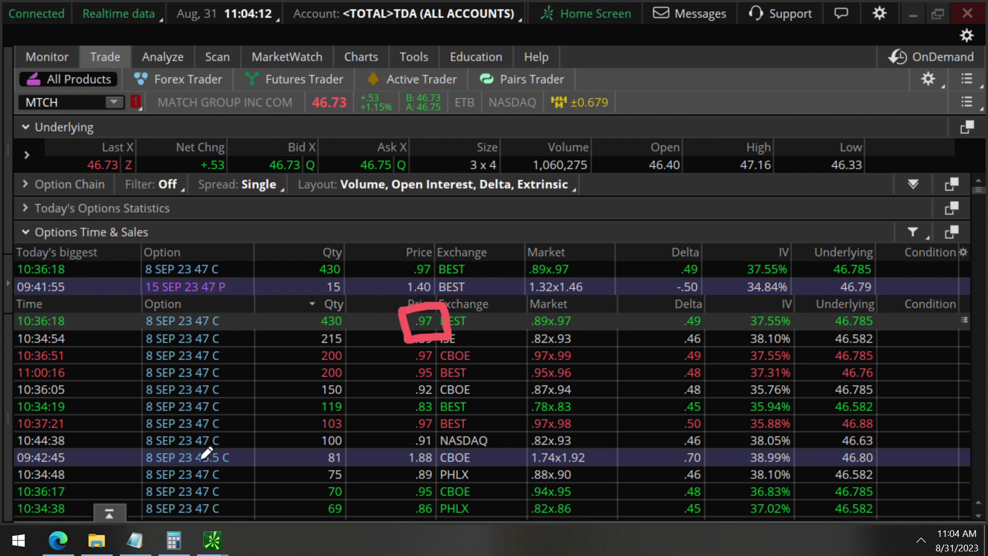
# Multiply 97 by 3400 in Calculator, mark the product and close Calculator.
pyautogui.click(173, 541)
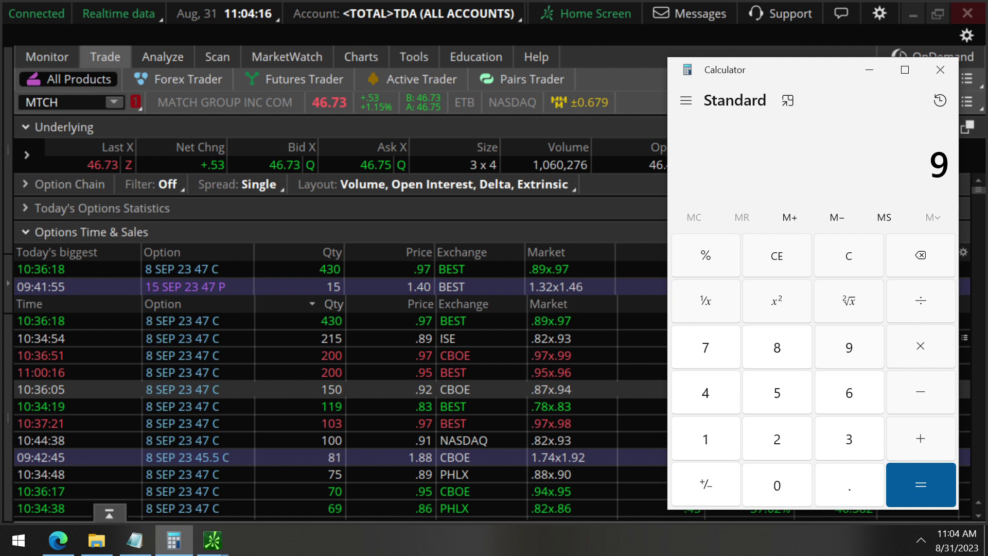
pyautogui.write('7')
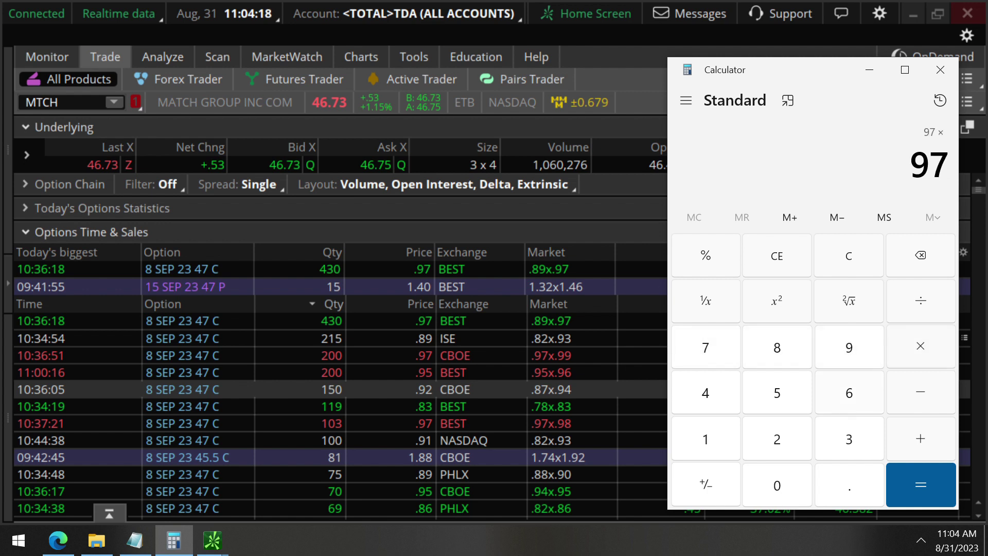
pyautogui.write('3400')
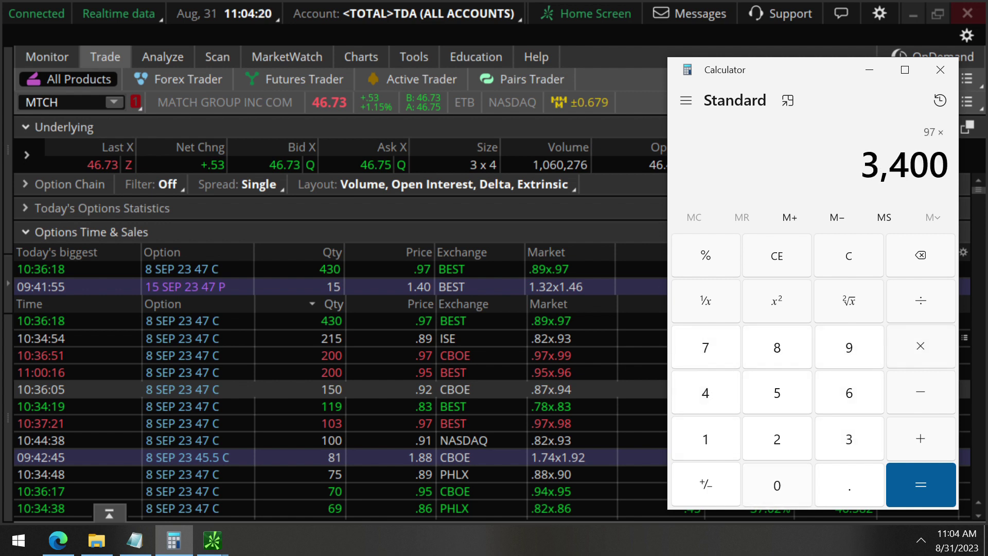
pyautogui.press('Return')
pyautogui.moveTo(800, 137)
pyautogui.mouseDown()
pyautogui.moveTo(885, 136)
pyautogui.moveTo(967, 170)
pyautogui.moveTo(811, 198)
pyautogui.moveTo(803, 135)
pyautogui.moveTo(836, 136)
pyautogui.mouseUp()
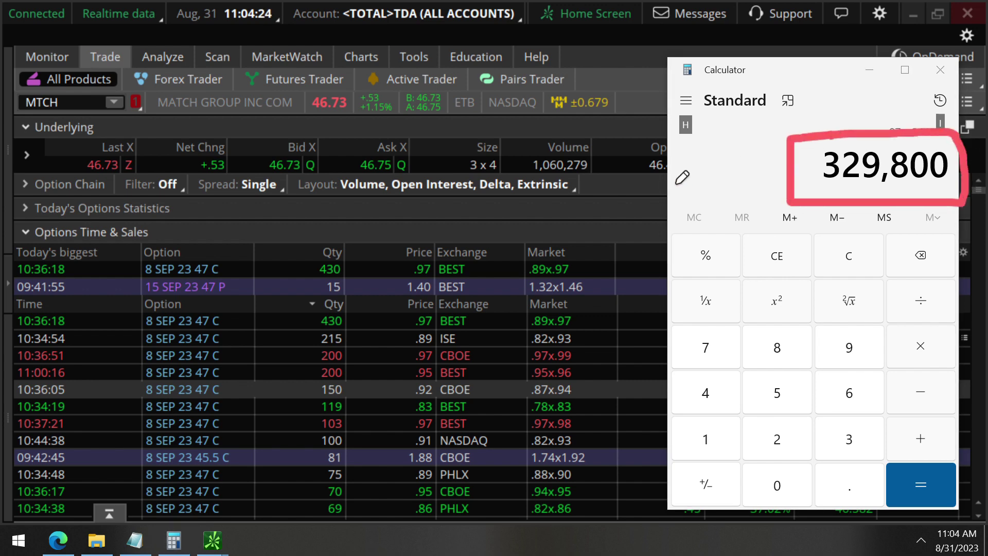
pyautogui.click(941, 69)
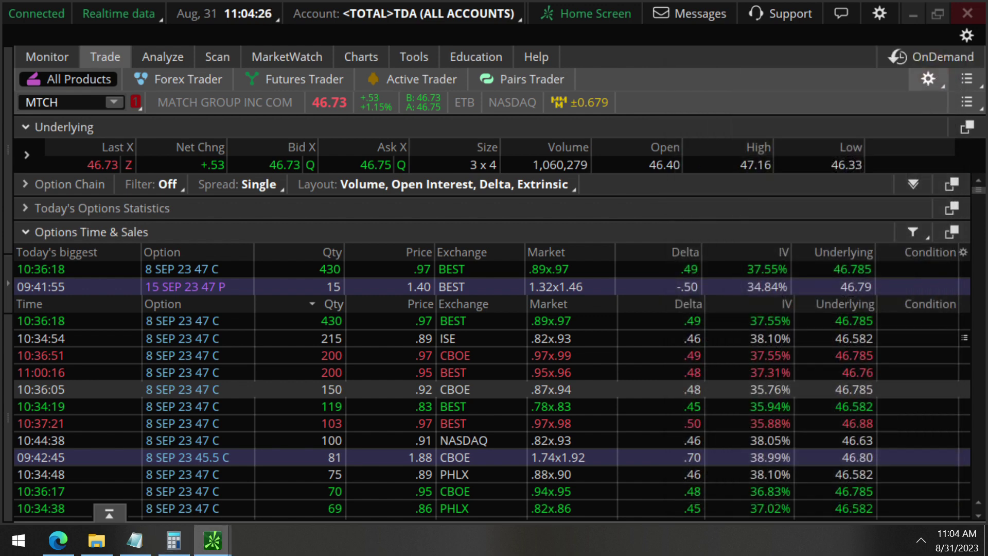
# Show MTCH's daily chart enlarged to the candles since July and sketch an upward move from the latest candle.
pyautogui.click(361, 57)
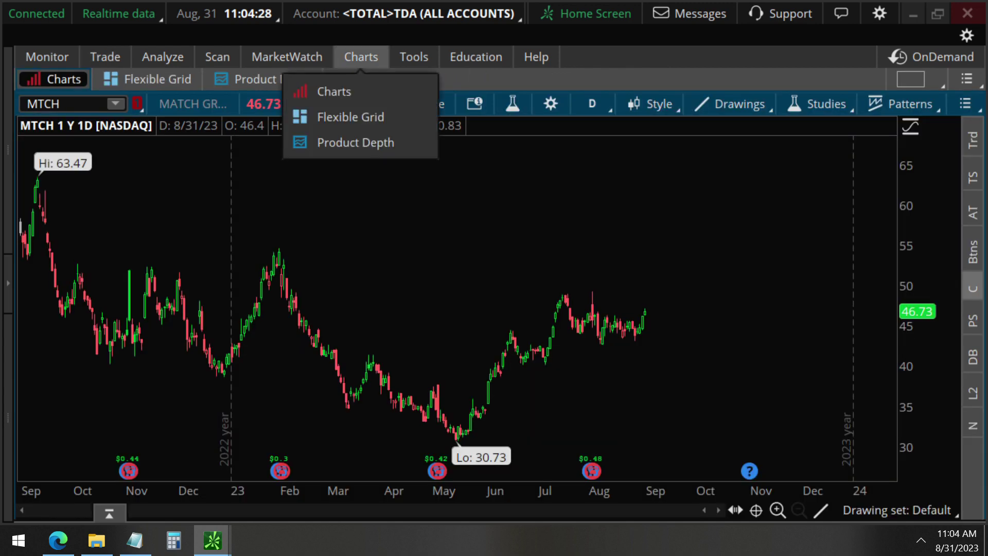
pyautogui.moveTo(728, 269); pyautogui.dragTo(513, 304)
pyautogui.scroll(-4, 535, 412)
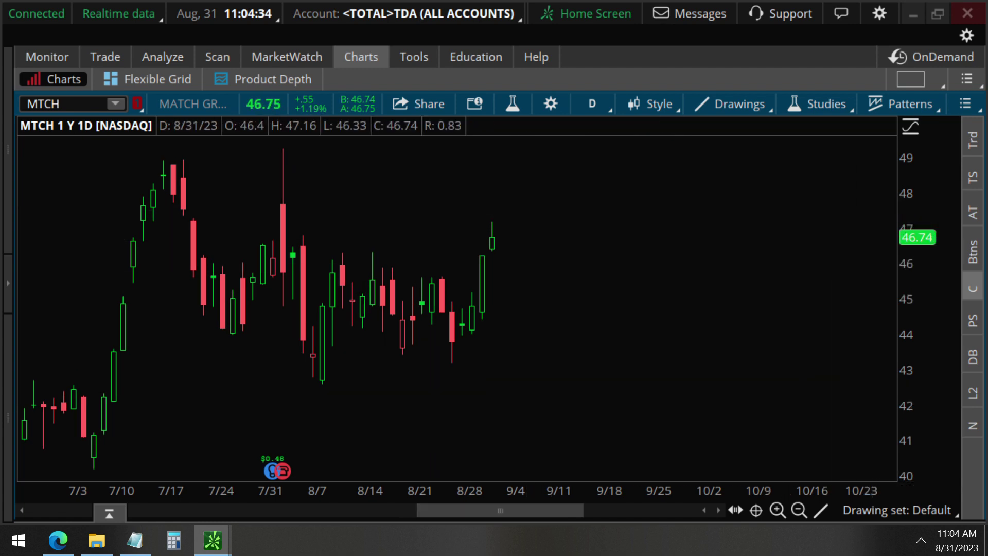
pyautogui.moveTo(917, 208); pyautogui.dragTo(912, 241)
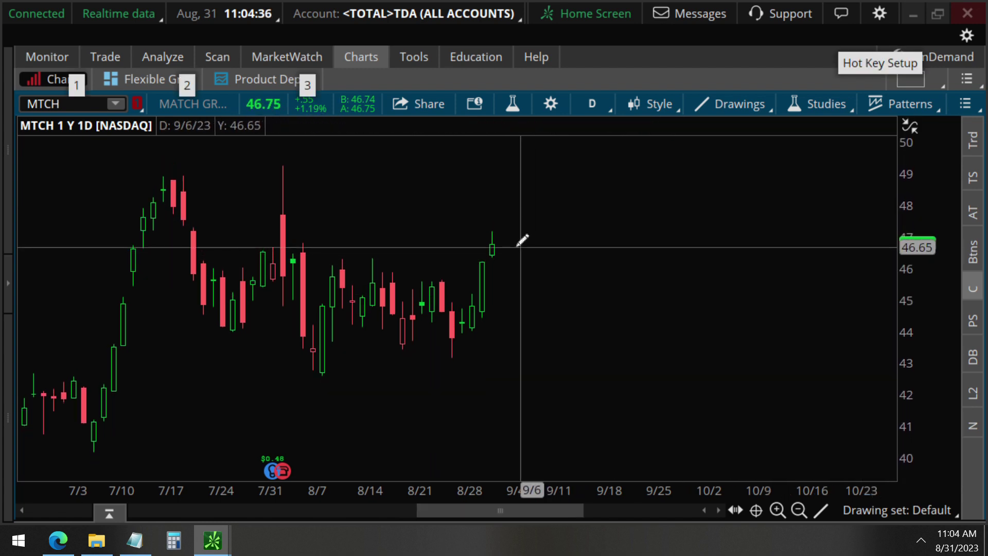
pyautogui.moveTo(499, 252)
pyautogui.mouseDown()
pyautogui.moveTo(613, 128)
pyautogui.moveTo(624, 200)
pyautogui.mouseUp()
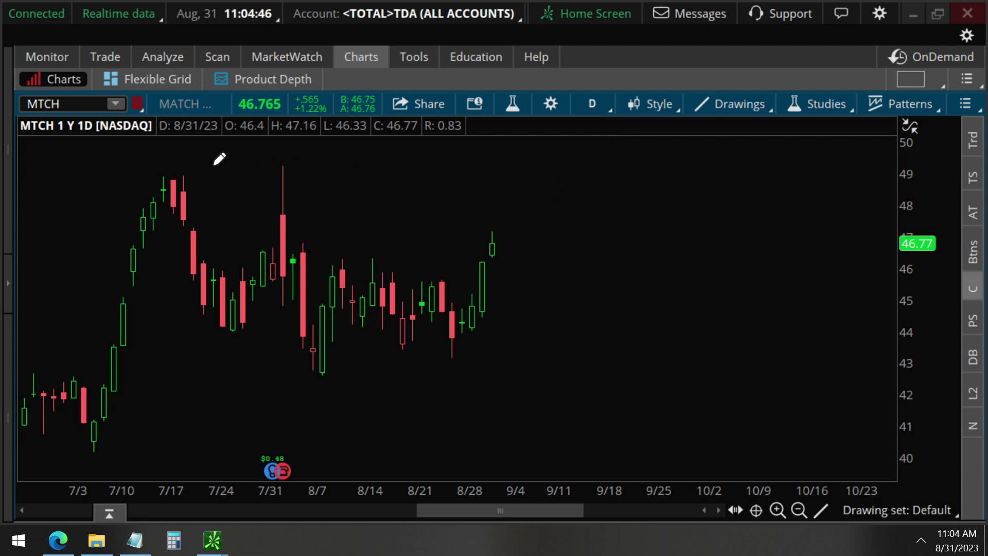
# Show the company profile in MTCH's fundamentals, underline the sentence on its portfolio of brands and clear the marks.
pyautogui.click(163, 56)
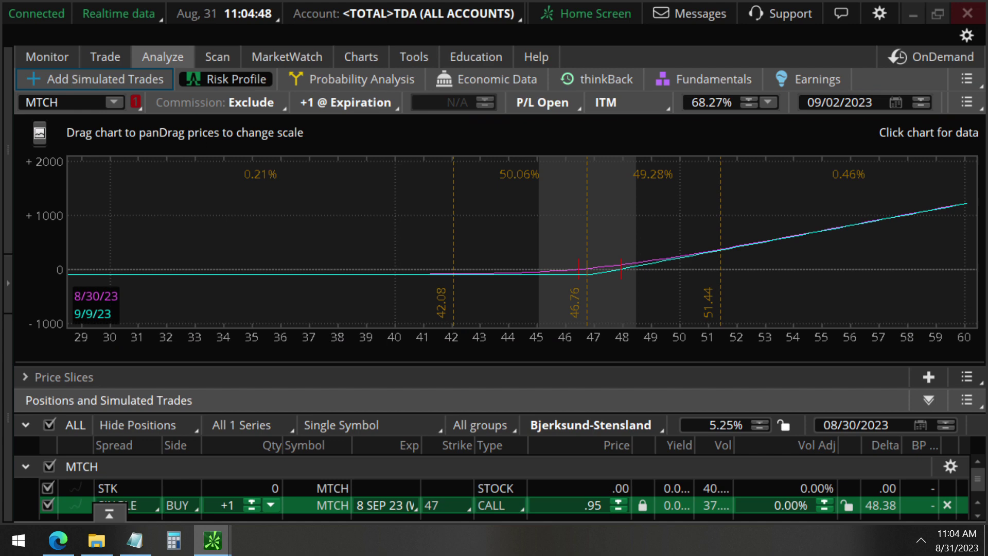
pyautogui.click(704, 78)
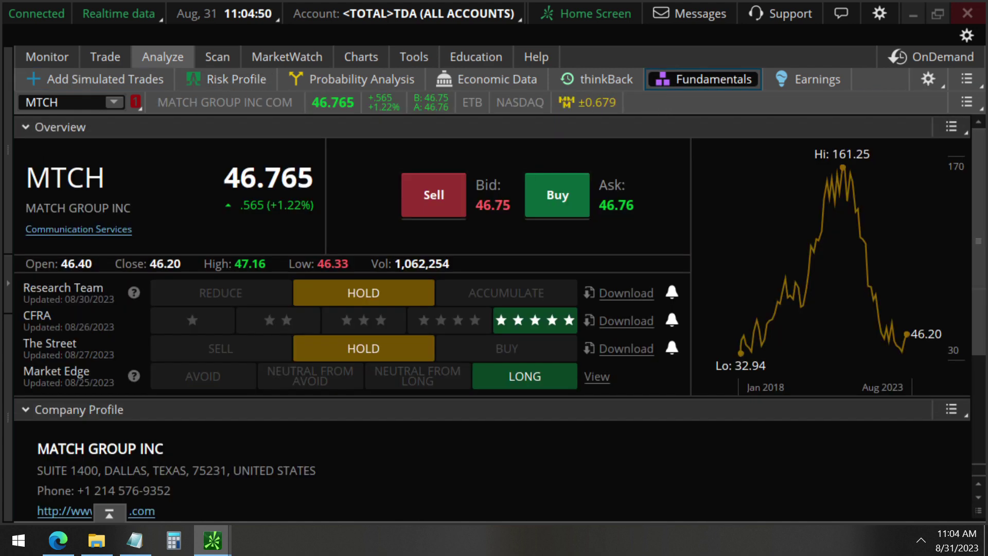
pyautogui.scroll(-3, 492, 317)
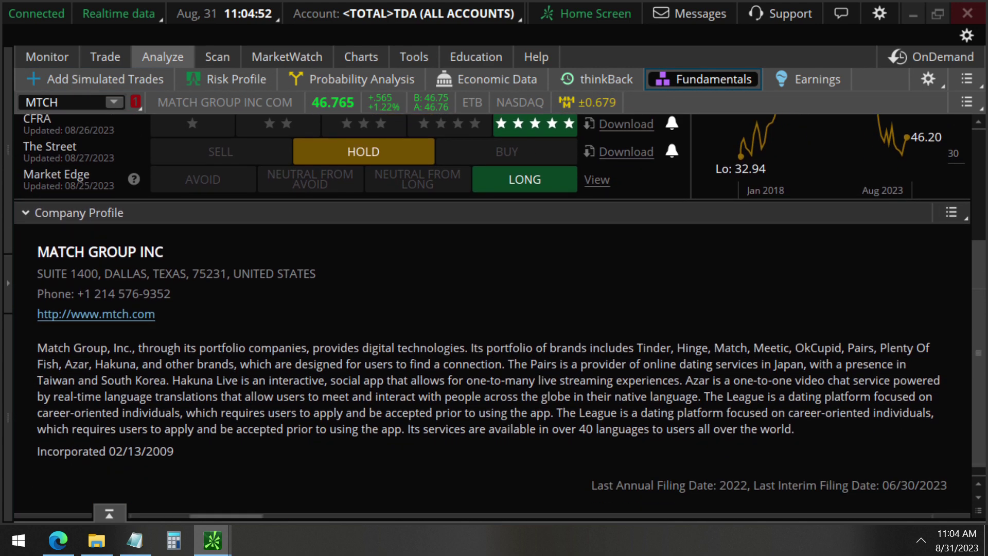
pyautogui.scroll(-1, 493, 317)
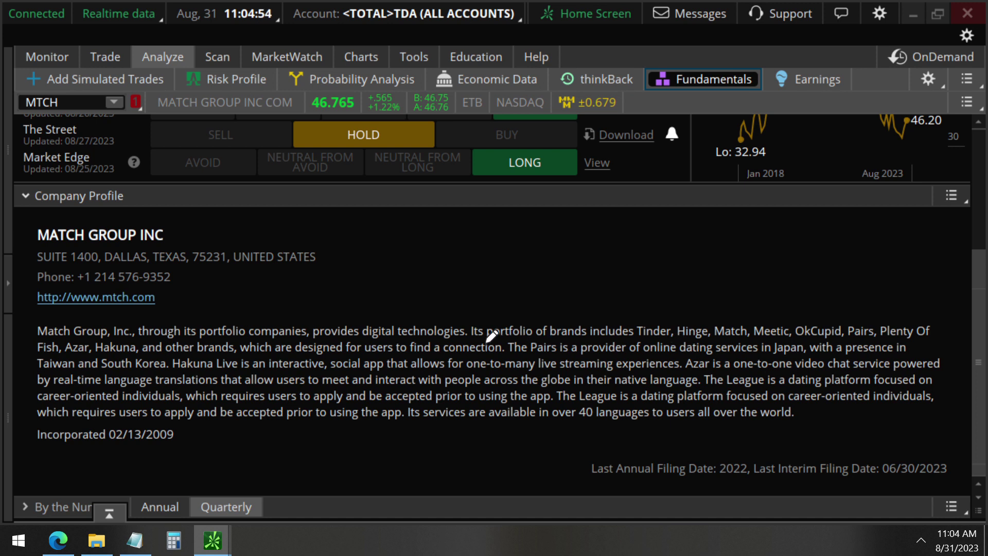
pyautogui.moveTo(482, 343); pyautogui.dragTo(917, 343)
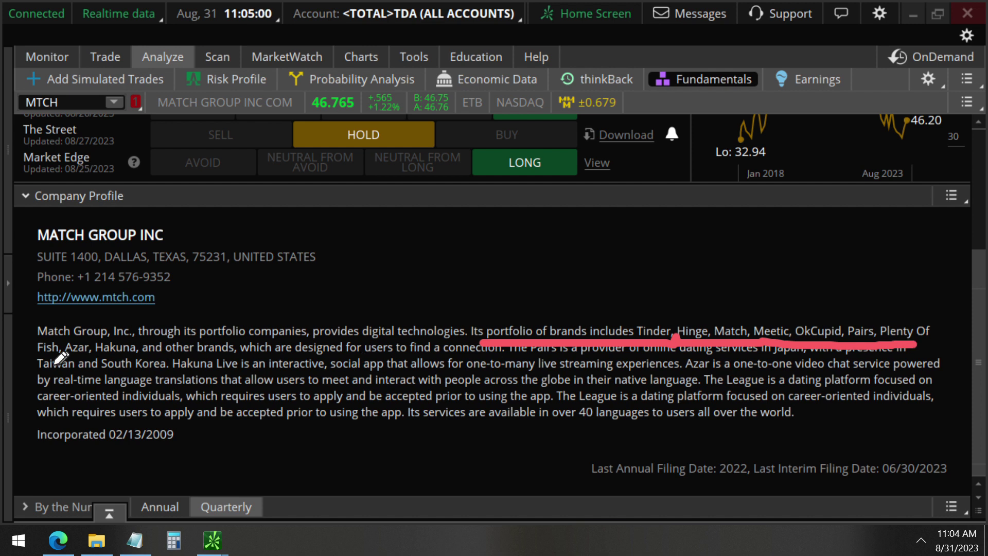
pyautogui.moveTo(29, 365); pyautogui.dragTo(629, 355)
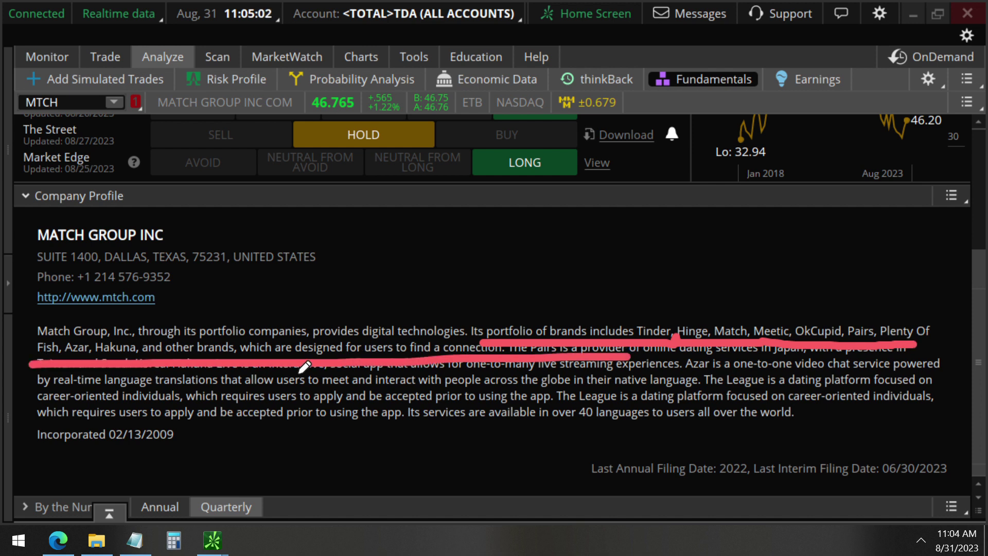
pyautogui.press('e')
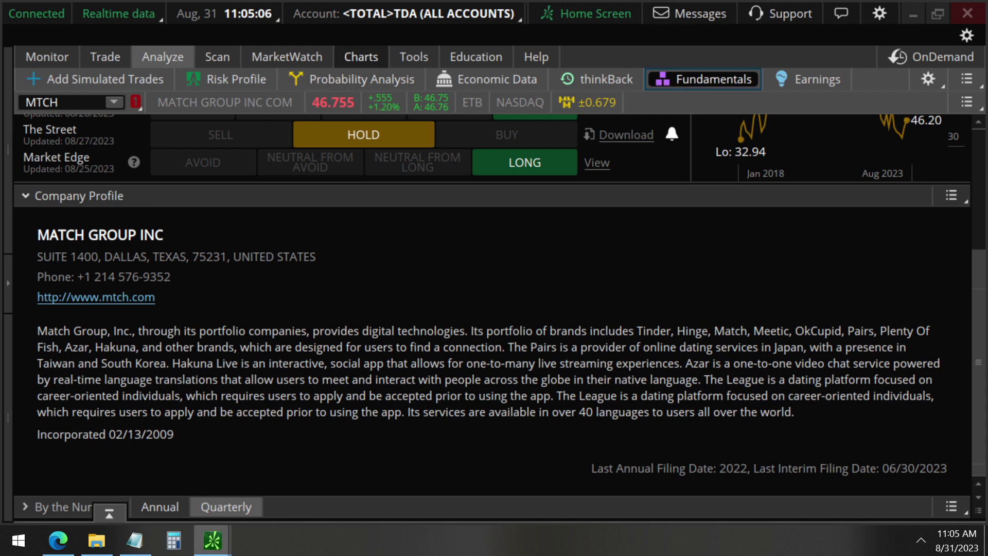
# Return to MTCH's daily price chart and mark the symbol and price header line above the candles.
pyautogui.click(361, 57)
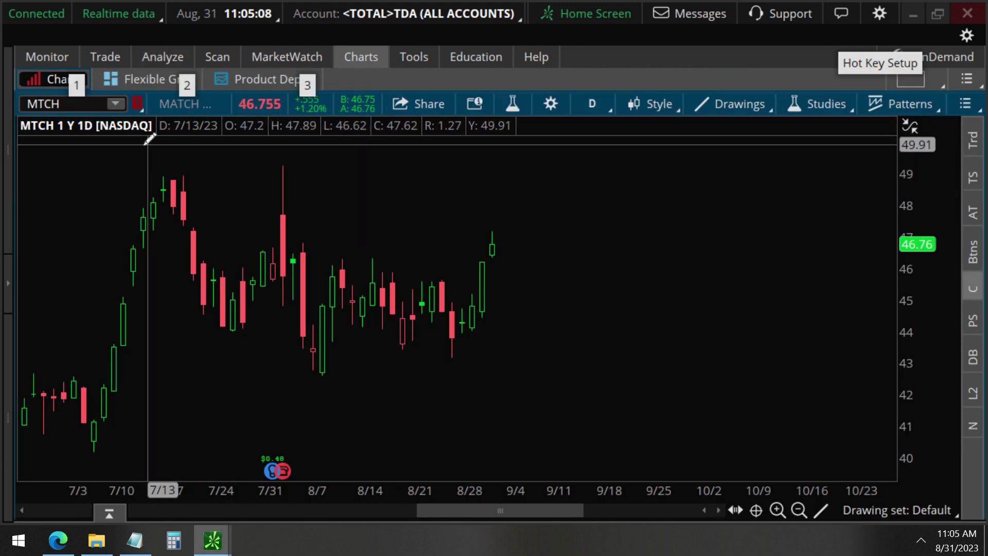
pyautogui.moveTo(26, 124); pyautogui.dragTo(334, 128)
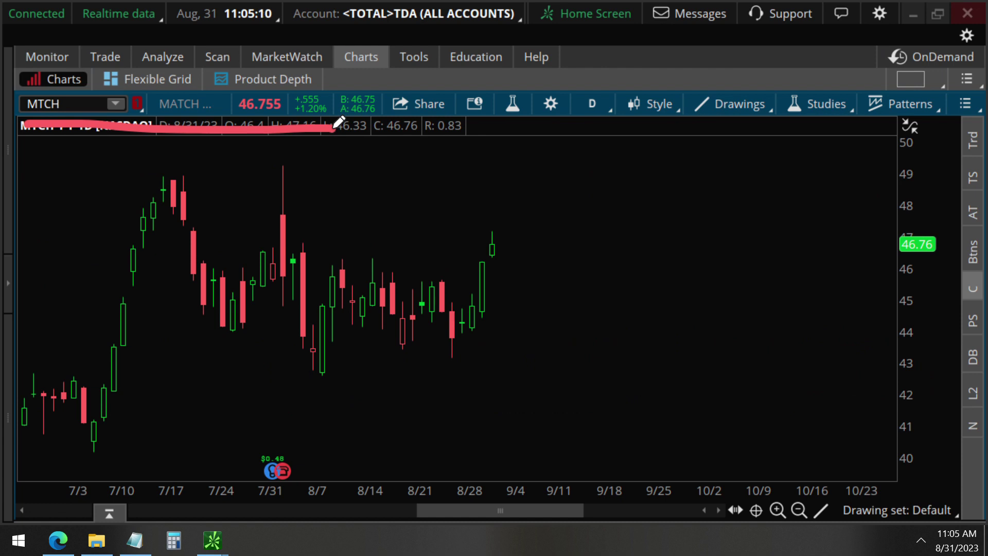